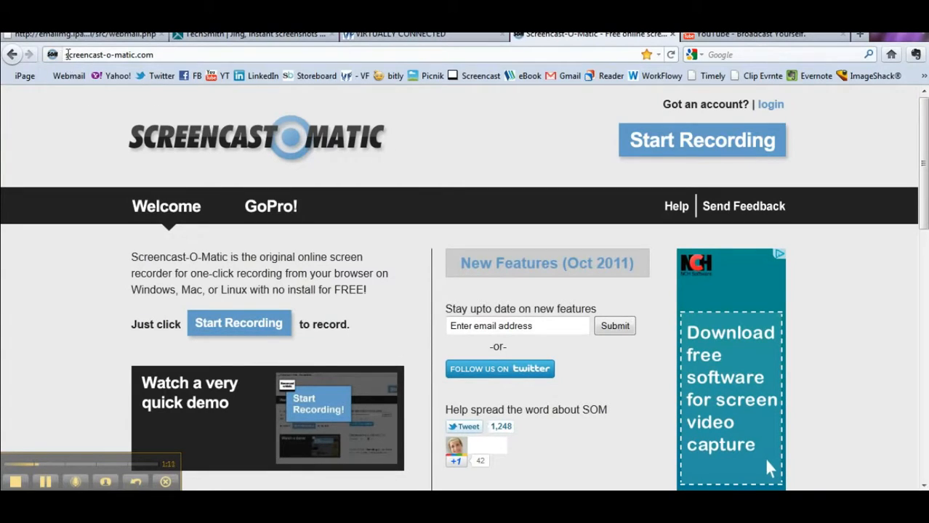
Step: Launch the screen recorder from the Screencast-O-Matic welcome page
{"action": "left_click", "coordinate": [156, 55]}
{"action": "mouse_move", "coordinate": [156, 55]}
{"action": "left_mouse_down"}
{"action": "mouse_move", "coordinate": [61, 53]}
{"action": "mouse_move", "coordinate": [157, 56]}
{"action": "left_mouse_up"}
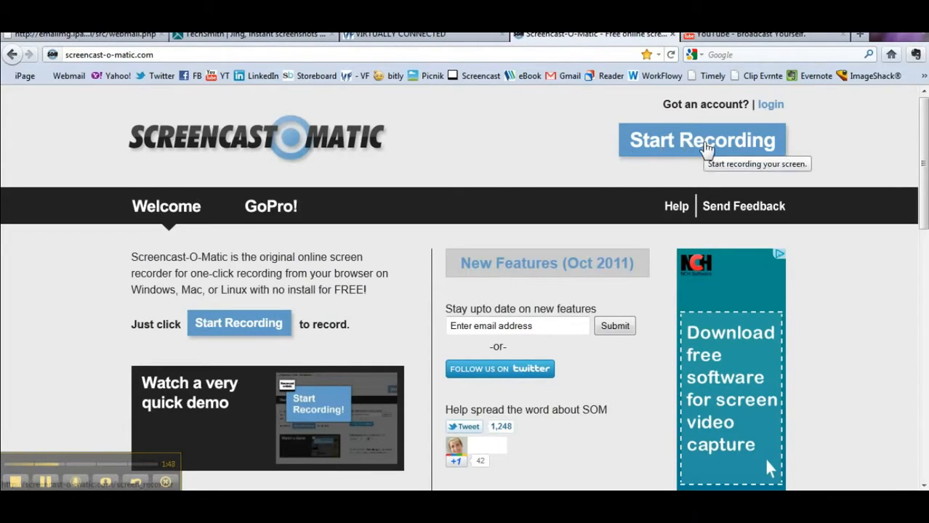
{"action": "left_click", "coordinate": [702, 152]}
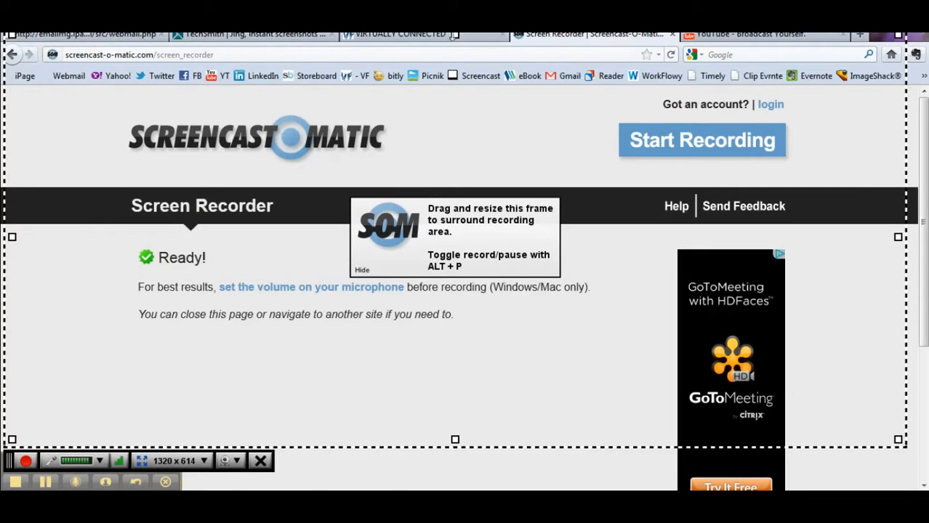
Step: Resize the recording frame to 1322 x 588 below the browser tabs and hide the frame's instruction box
{"action": "left_click_drag", "start_coordinate": [456, 34], "coordinate": [455, 54]}
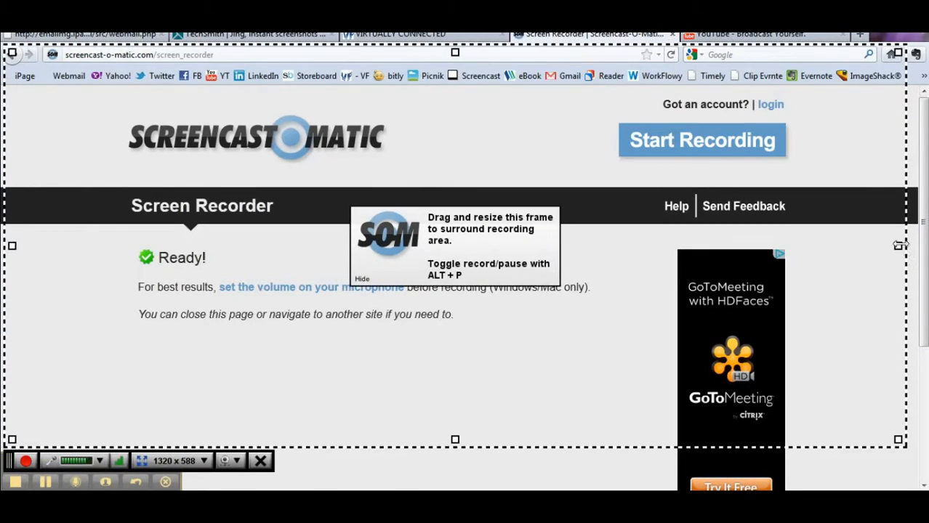
{"action": "left_click_drag", "start_coordinate": [896, 246], "coordinate": [900, 246]}
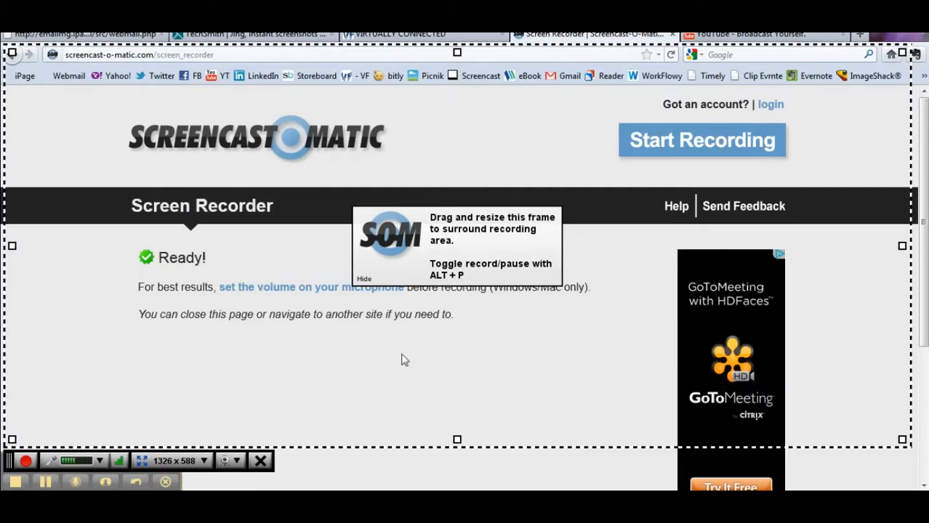
{"action": "left_click", "coordinate": [365, 281]}
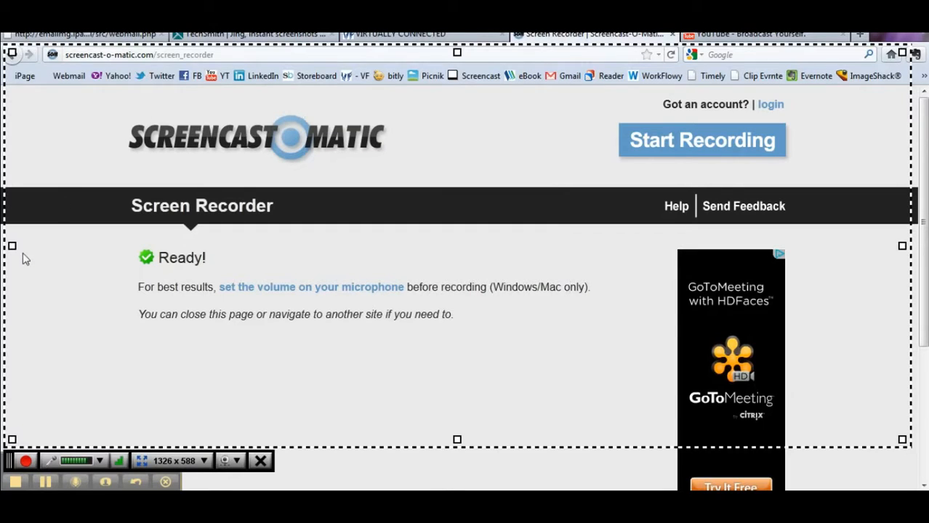
{"action": "left_click_drag", "start_coordinate": [12, 246], "coordinate": [15, 246]}
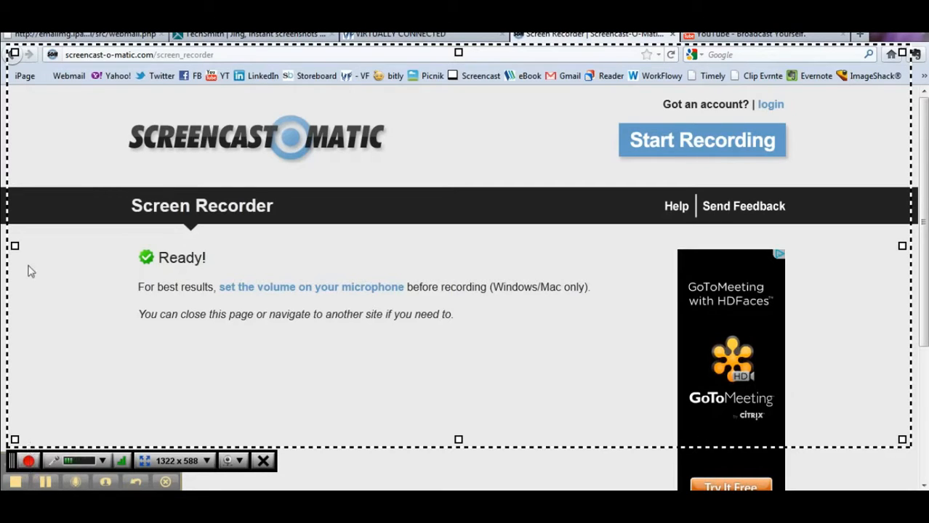
Step: Record a walkthrough of the Virtually Connected blog, opening the Meetup.com networking article and the About Us page
{"action": "left_click", "coordinate": [390, 41]}
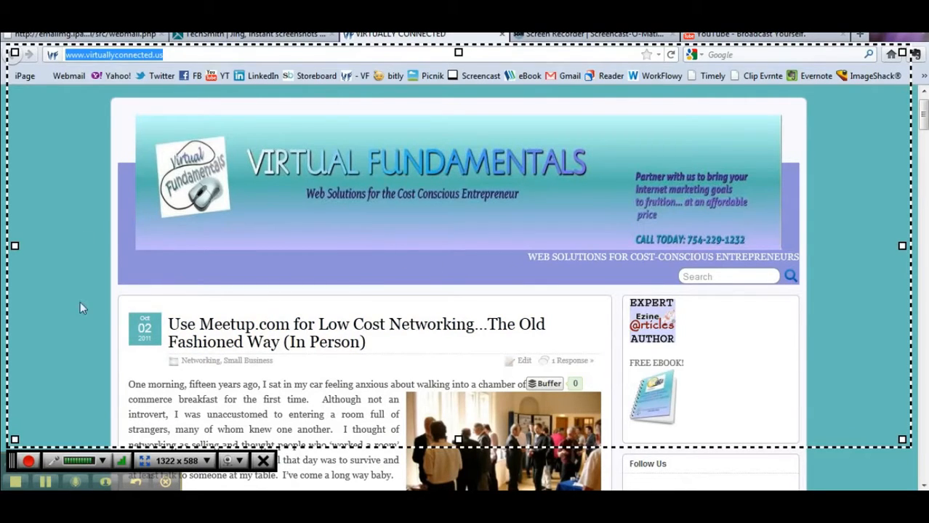
{"action": "left_click", "coordinate": [29, 462]}
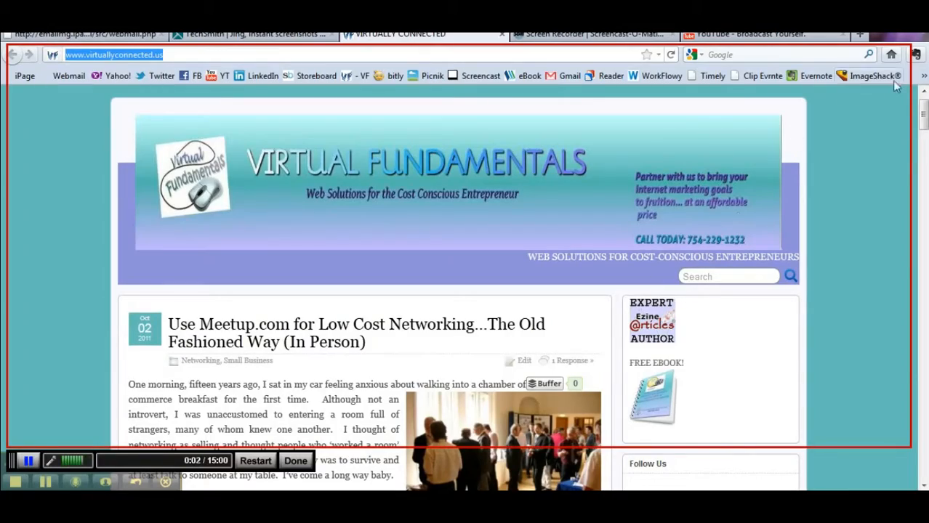
{"action": "mouse_move", "coordinate": [921, 113]}
{"action": "left_mouse_down"}
{"action": "mouse_move", "coordinate": [923, 211]}
{"action": "mouse_move", "coordinate": [920, 127]}
{"action": "mouse_move", "coordinate": [910, 109]}
{"action": "left_mouse_up"}
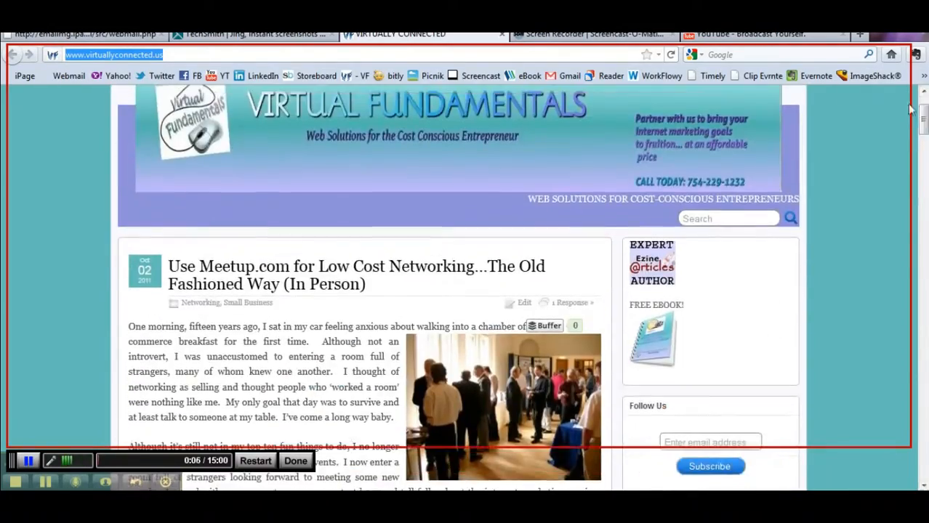
{"action": "left_click", "coordinate": [300, 278]}
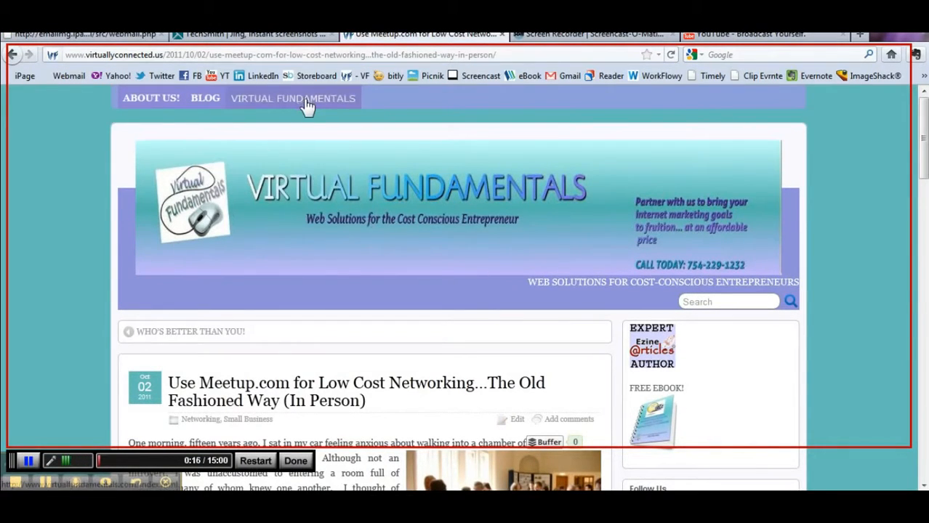
{"action": "left_click", "coordinate": [146, 104]}
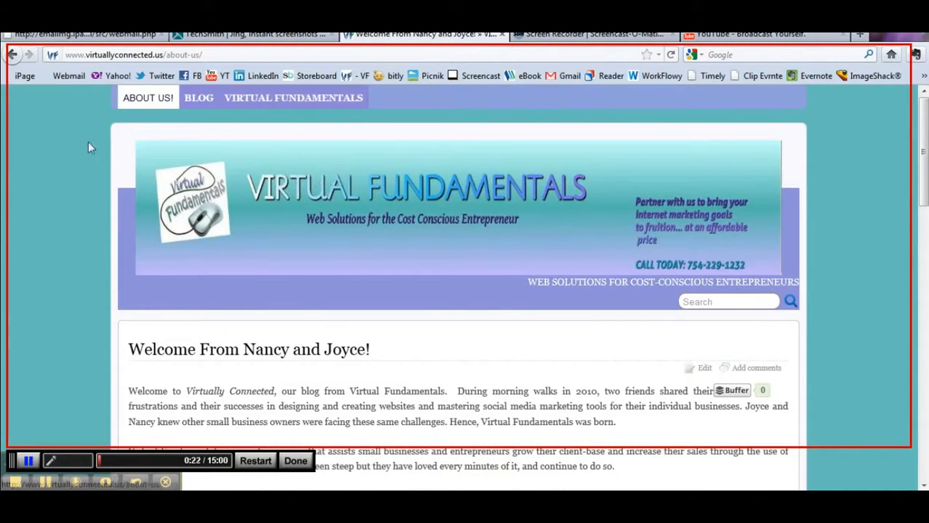
Step: Pause the recording and finish it to open its preview
{"action": "left_click", "coordinate": [29, 461]}
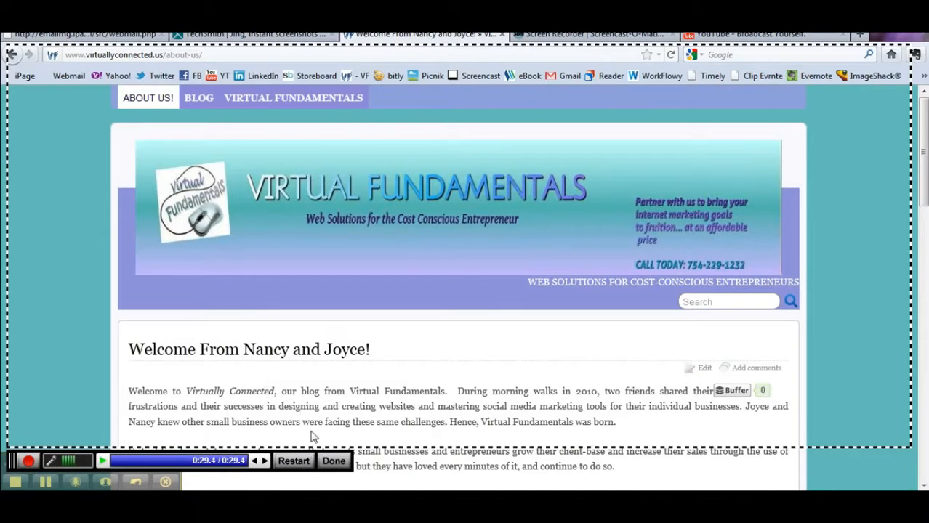
{"action": "left_click", "coordinate": [336, 465]}
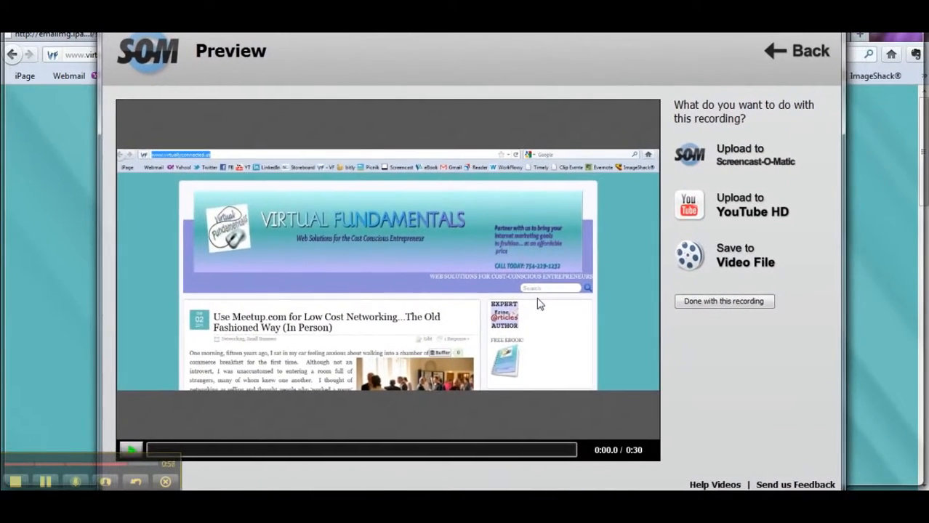
{"action": "double_click", "coordinate": [582, 34]}
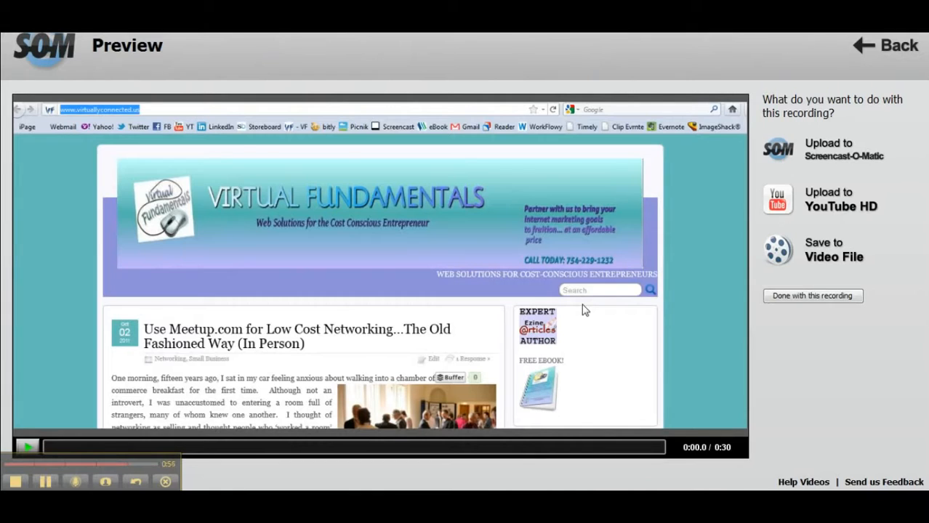
{"action": "double_click", "coordinate": [625, 33]}
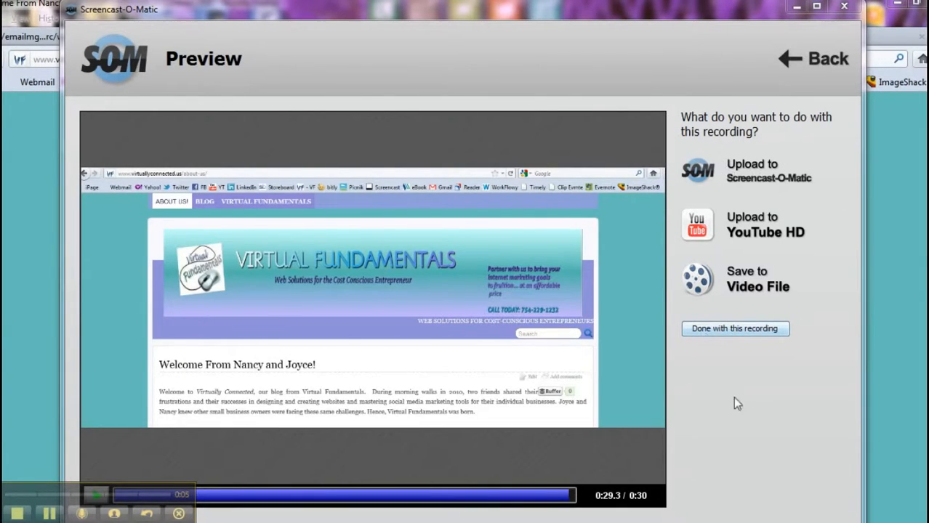
Step: Try to mark the recording as done and cancel the deletion of its files
{"action": "left_click", "coordinate": [726, 330]}
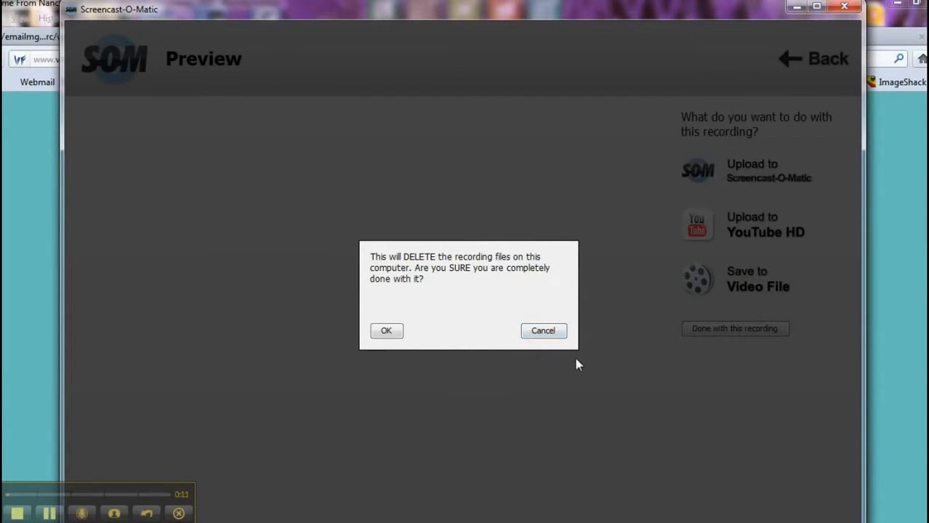
{"action": "left_click", "coordinate": [540, 331]}
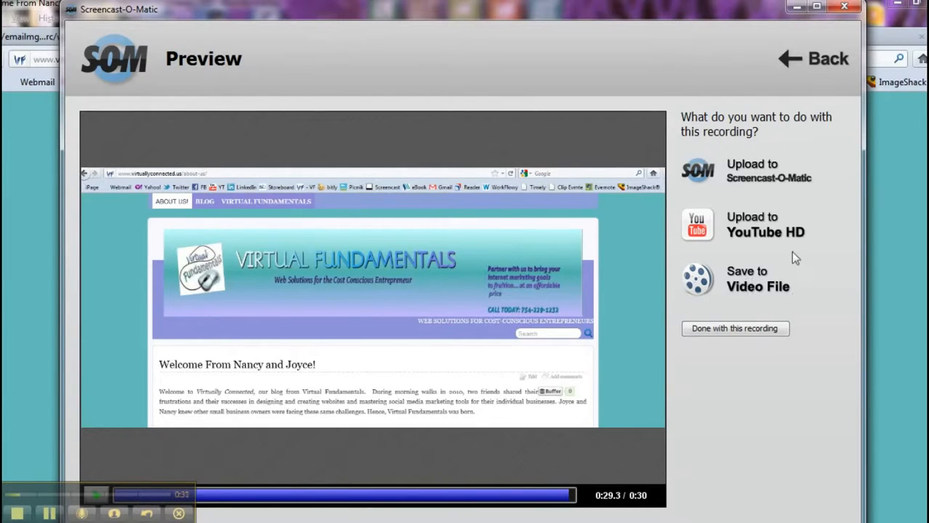
{"action": "left_click", "coordinate": [742, 290]}
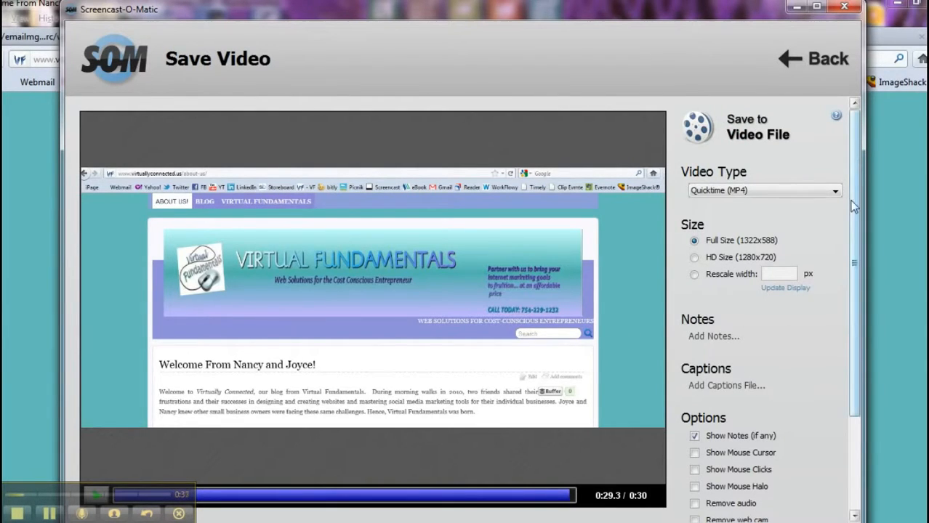
{"action": "left_click_drag", "start_coordinate": [853, 208], "coordinate": [860, 269]}
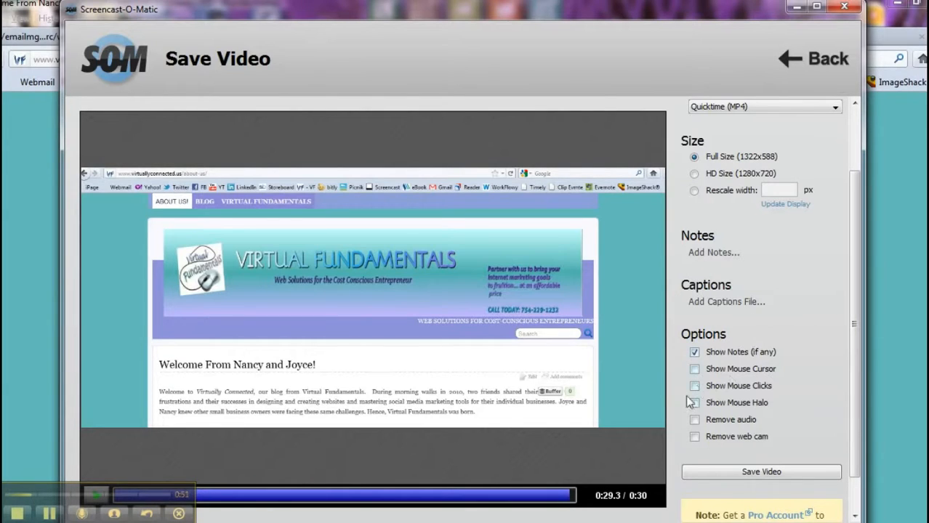
{"action": "left_click", "coordinate": [694, 352]}
{"action": "left_click", "coordinate": [695, 369]}
{"action": "left_click", "coordinate": [695, 369]}
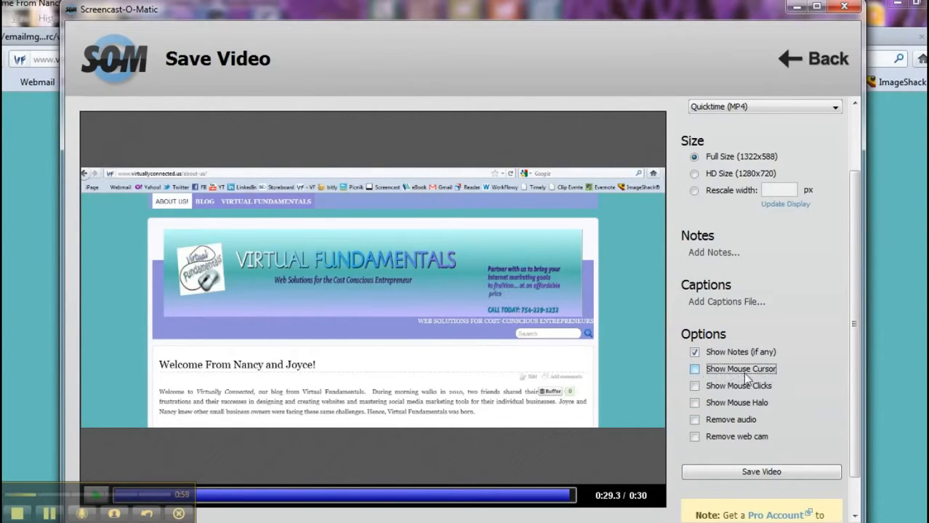
{"action": "left_click", "coordinate": [695, 369]}
{"action": "left_click", "coordinate": [695, 352]}
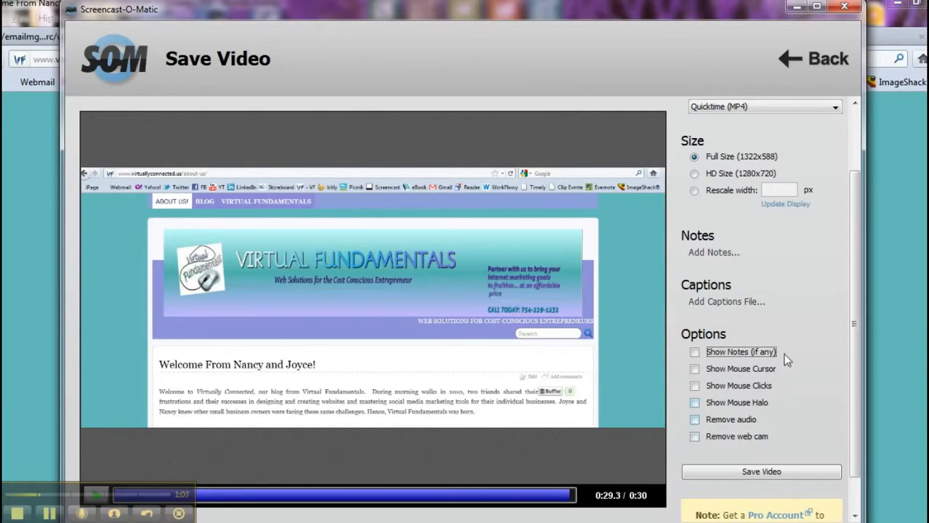
{"action": "left_click_drag", "start_coordinate": [856, 339], "coordinate": [857, 402]}
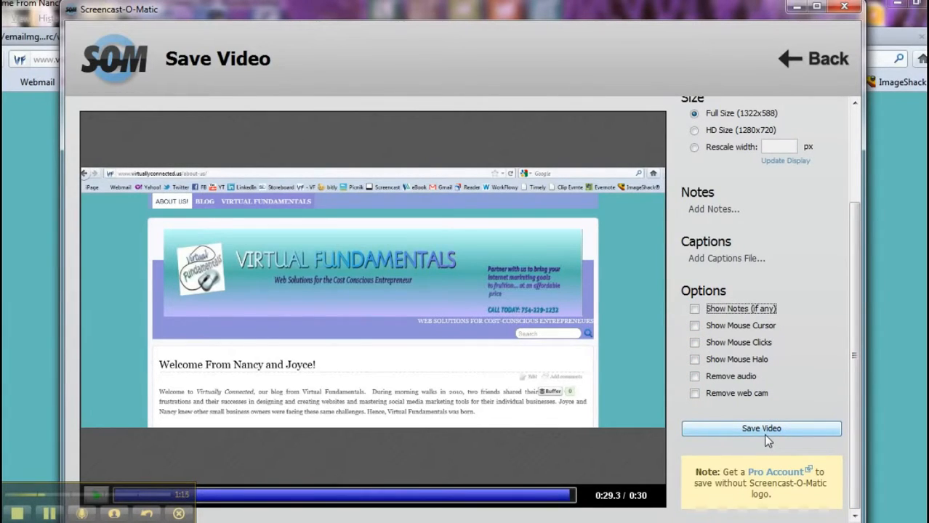
{"action": "left_click", "coordinate": [834, 62]}
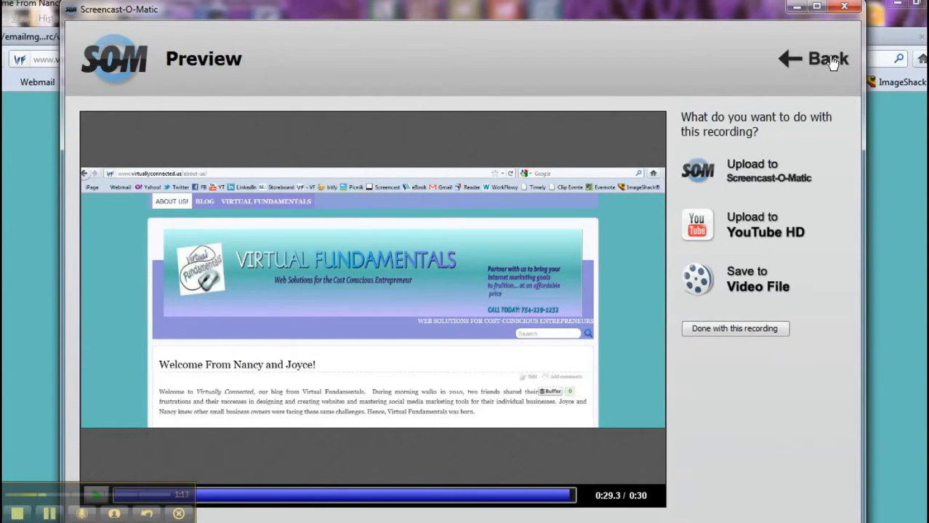
Step: Examine the YouTube HD upload form, including the privacy choices, options and account fields, and return to the preview
{"action": "left_click", "coordinate": [752, 227]}
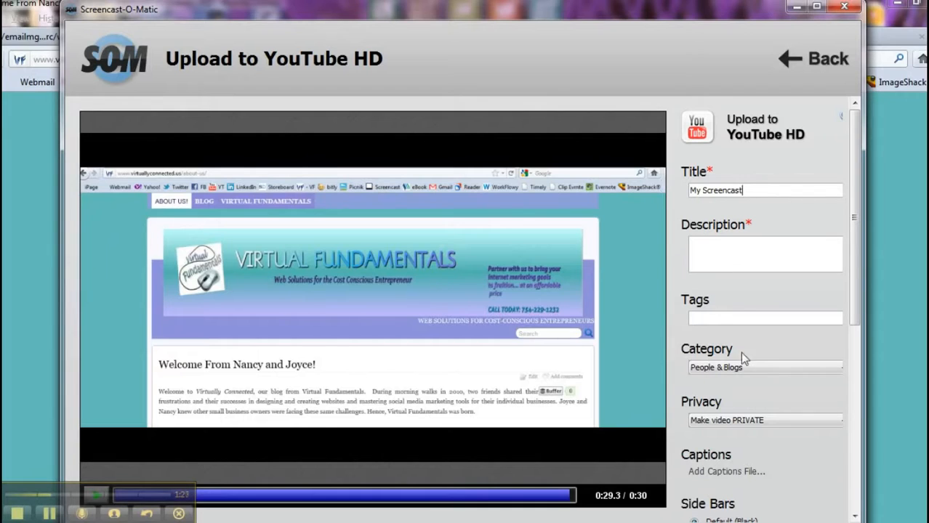
{"action": "left_click_drag", "start_coordinate": [856, 303], "coordinate": [853, 385]}
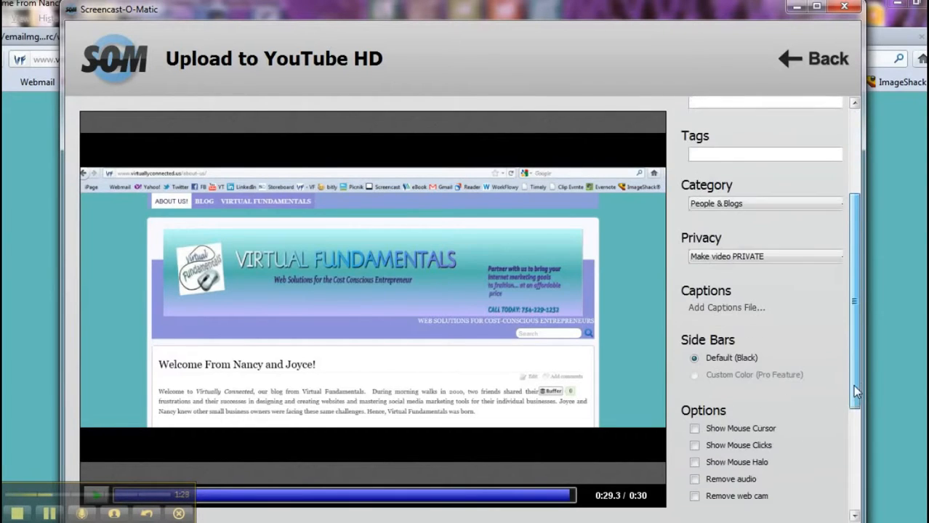
{"action": "left_click", "coordinate": [798, 258]}
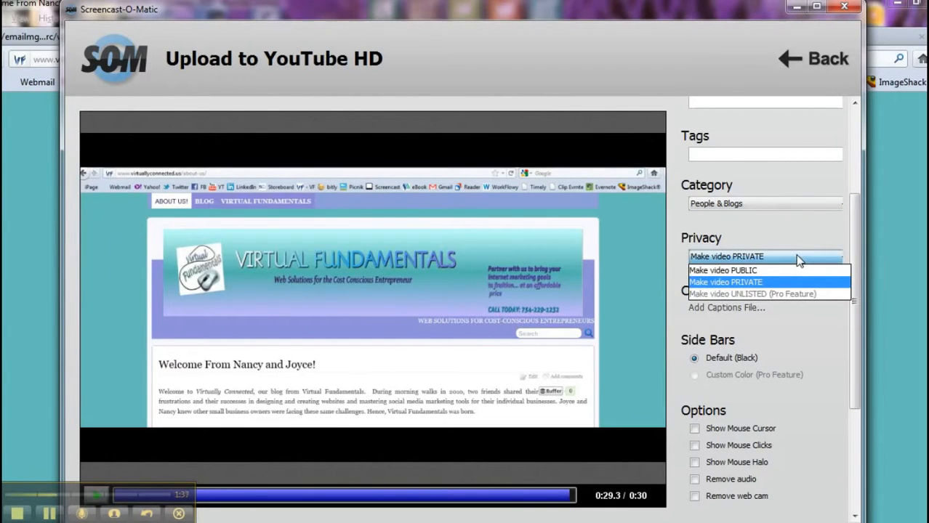
{"action": "left_click", "coordinate": [797, 256]}
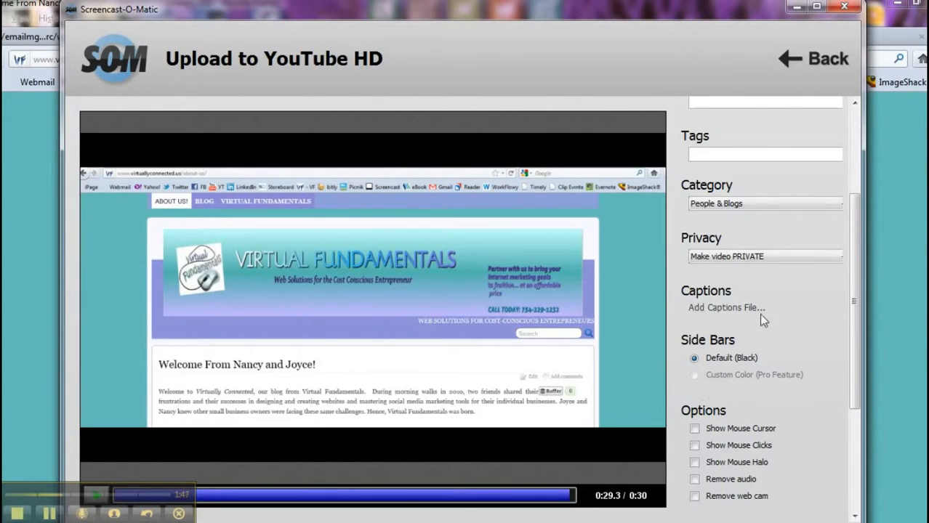
{"action": "left_click_drag", "start_coordinate": [859, 408], "coordinate": [857, 486]}
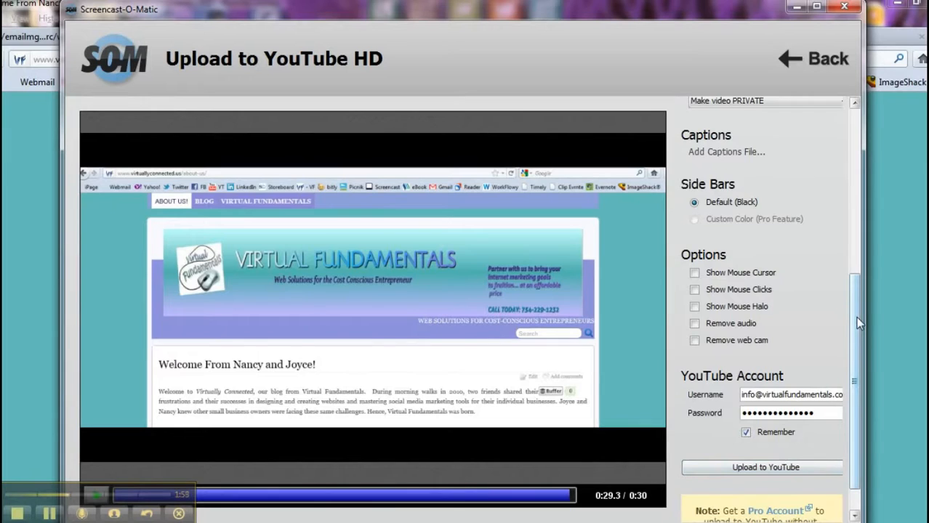
{"action": "left_click_drag", "start_coordinate": [859, 322], "coordinate": [876, 150]}
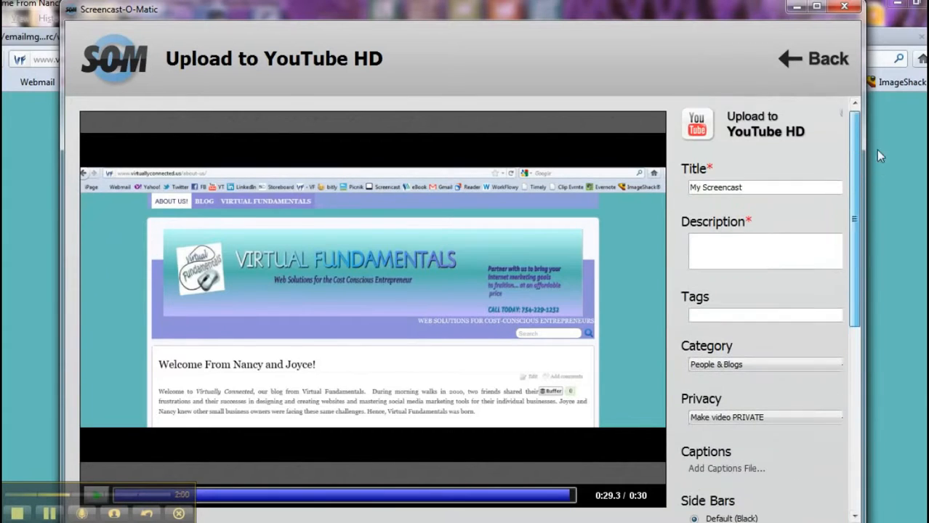
{"action": "left_click", "coordinate": [823, 67]}
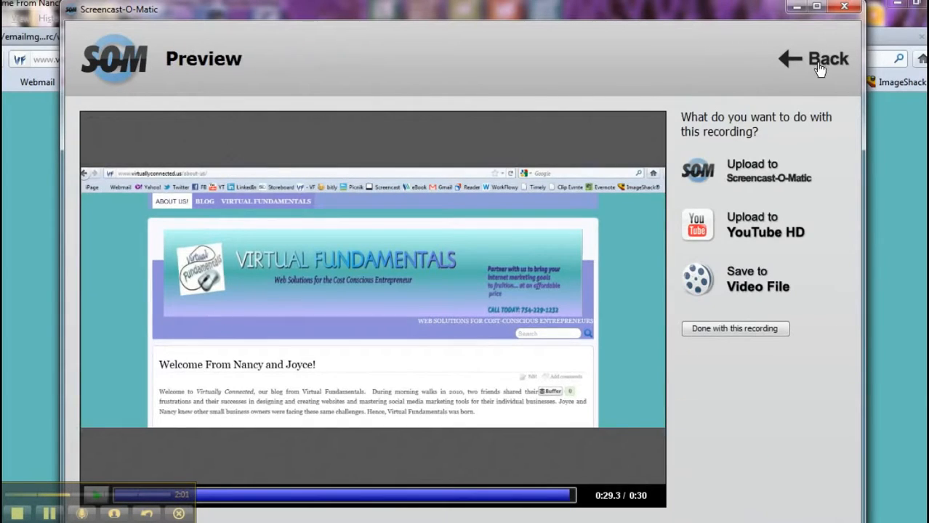
Step: Choose to save the recording as a video file and turn off Show Notes
{"action": "left_click", "coordinate": [753, 281]}
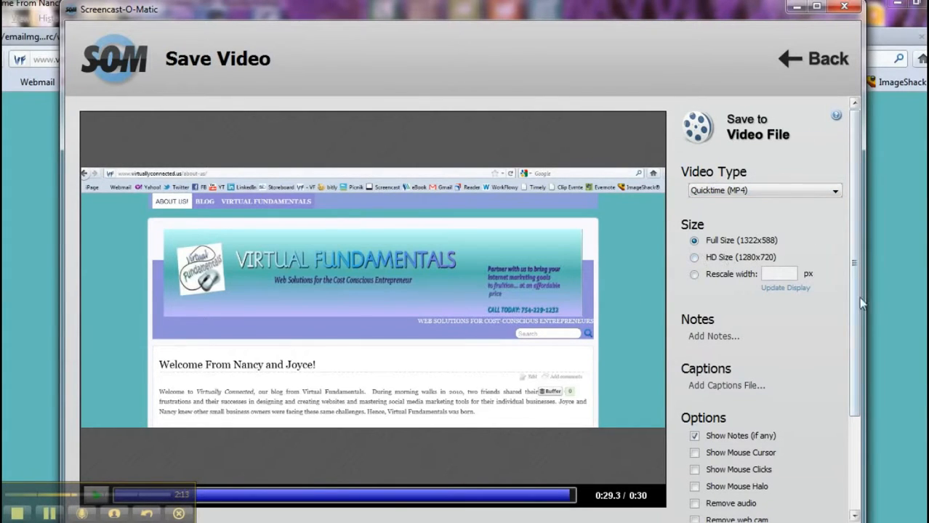
{"action": "scroll", "coordinate": [851, 352], "scroll_direction": "down", "scroll_amount": 3}
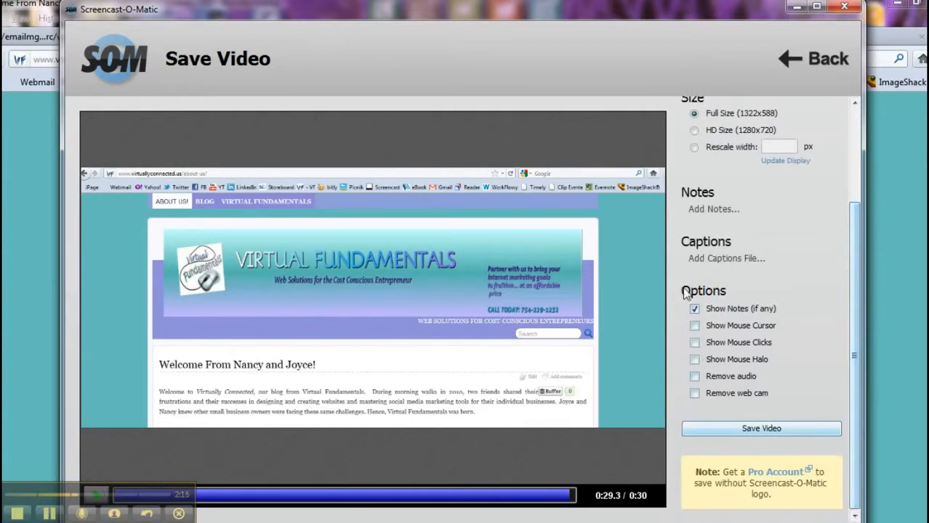
{"action": "left_click", "coordinate": [695, 309]}
Step: Start saving the video and choose the SOM folder inside My Videos as its destination
{"action": "left_click", "coordinate": [772, 431]}
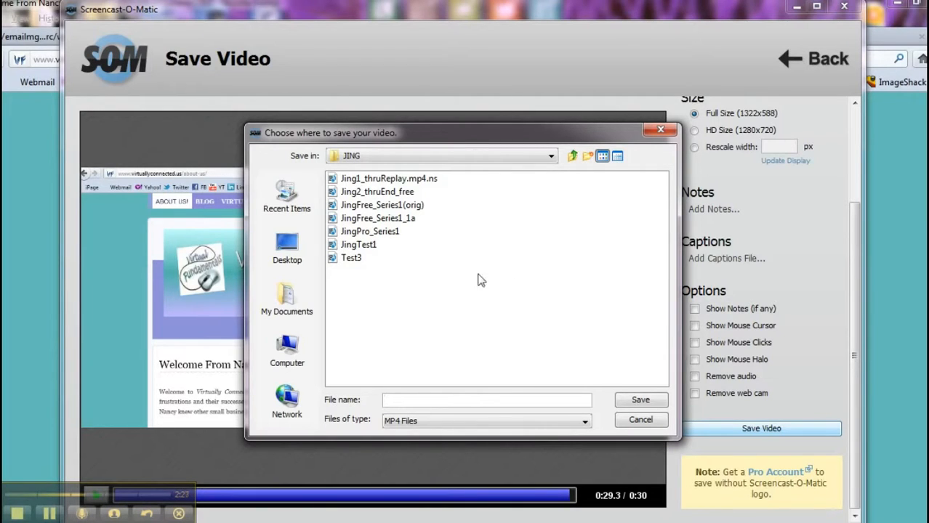
{"action": "left_click", "coordinate": [552, 160]}
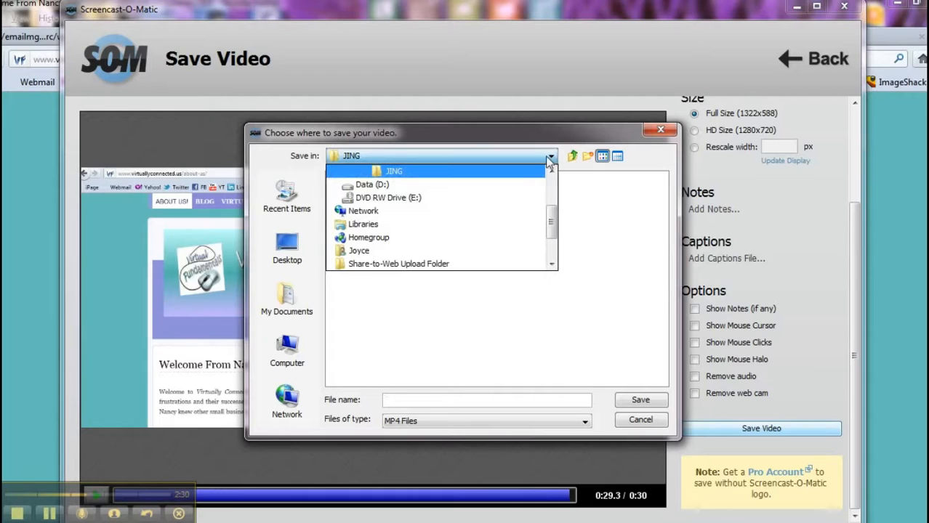
{"action": "left_click", "coordinate": [507, 168]}
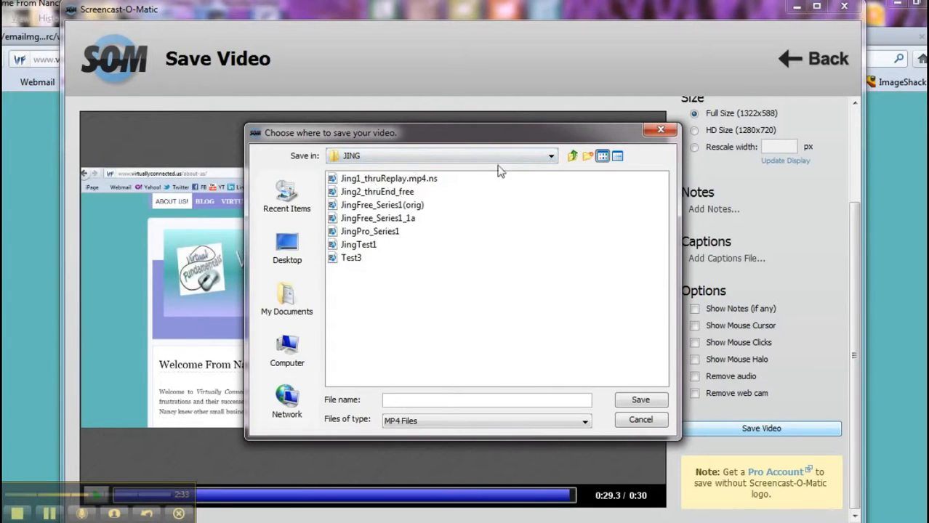
{"action": "left_click", "coordinate": [572, 155]}
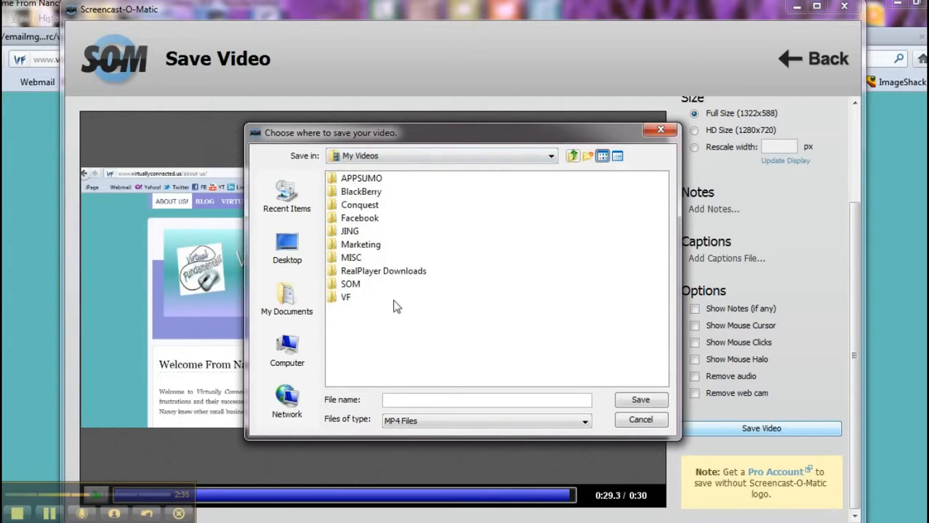
{"action": "left_click", "coordinate": [335, 288]}
{"action": "double_click", "coordinate": [335, 288]}
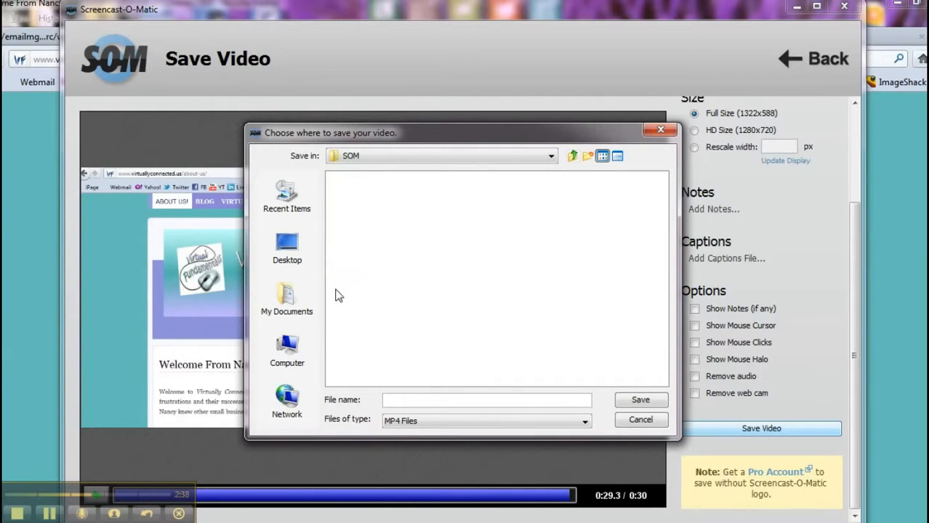
Step: Name the video file SOMfREE_tRAINING_sERIES1
{"action": "left_click", "coordinate": [398, 400]}
{"action": "type", "text": "Sc"}
{"action": "key", "text": "BackSpace"}
{"action": "key", "text": "BackSpace"}
{"action": "type", "text": "SOM"}
{"action": "type", "text": "tRAINING"}
{"action": "key", "text": "BackSpace"}
{"action": "key", "text": "BackSpace"}
{"action": "key", "text": "BackSpace"}
{"action": "key", "text": "BackSpace"}
{"action": "key", "text": "BackSpace"}
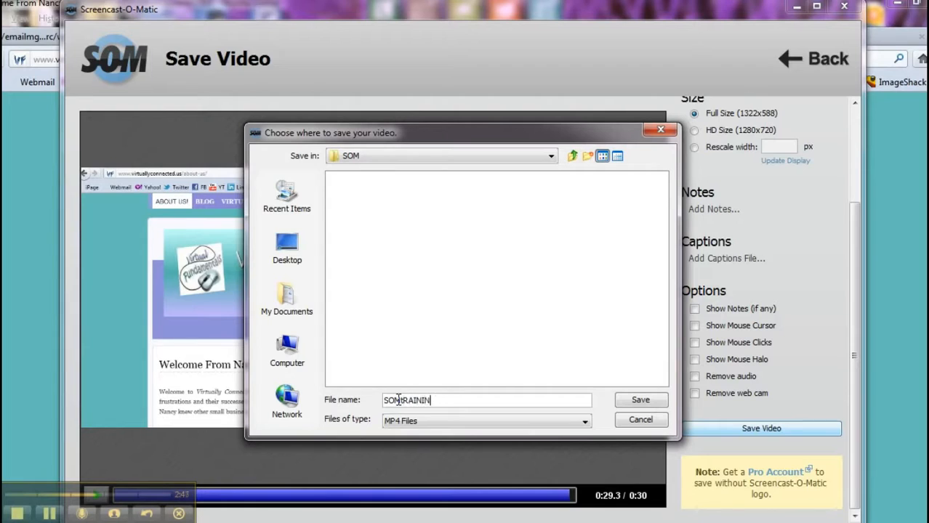
{"action": "key", "text": "BackSpace"}
{"action": "key", "text": "BackSpace"}
{"action": "key", "text": "BackSpace"}
{"action": "type", "text": "fREE_tRAINING_sERIES1"}
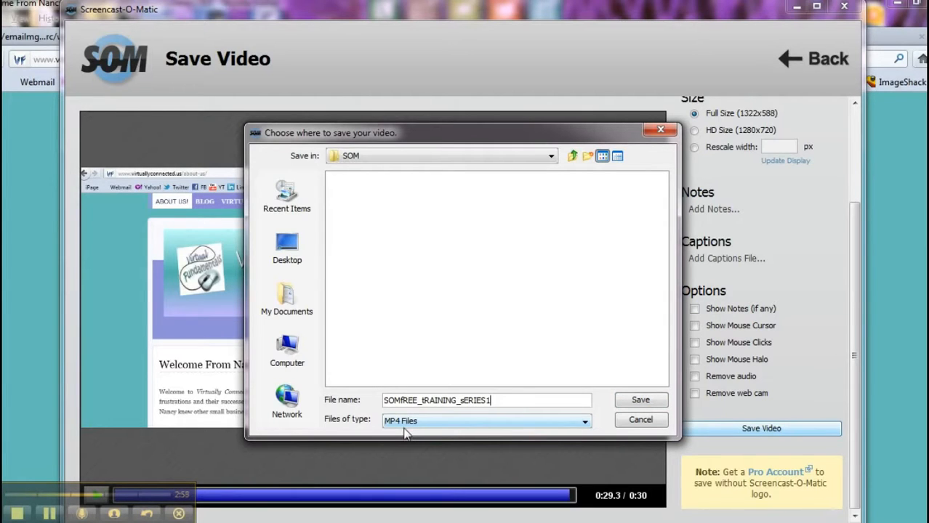
Step: Save the video with the MP4 Files type and return to the recording's preview
{"action": "left_click", "coordinate": [586, 424]}
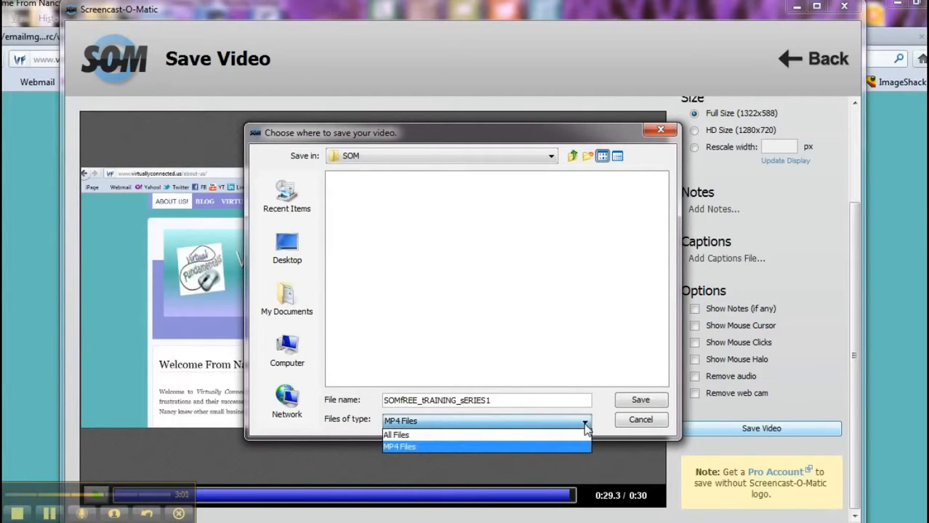
{"action": "left_click", "coordinate": [586, 446]}
{"action": "left_click", "coordinate": [637, 401]}
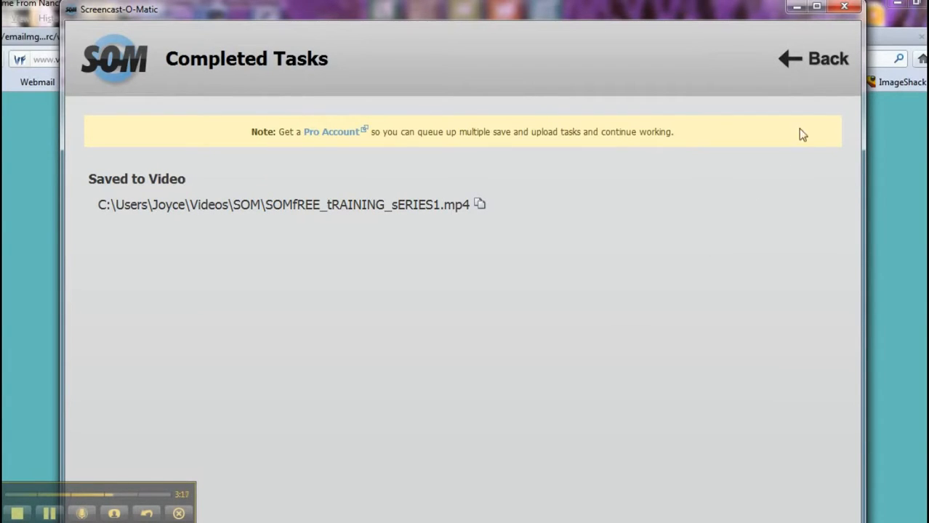
{"action": "left_click", "coordinate": [824, 62]}
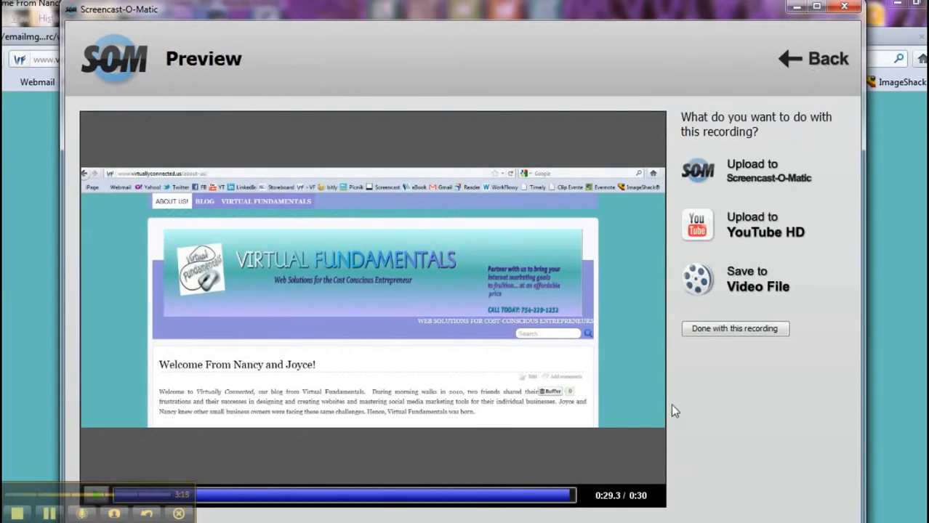